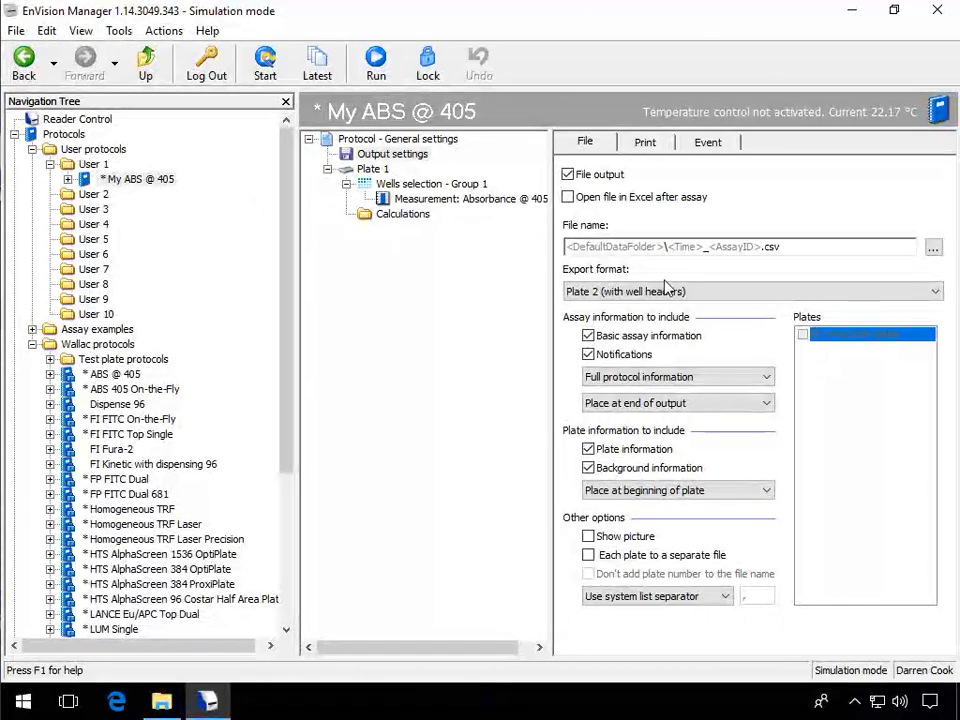
Set the My ABS @ 405 export format to CSV for MyAssays Desktop and run the protocol
click(706, 295)
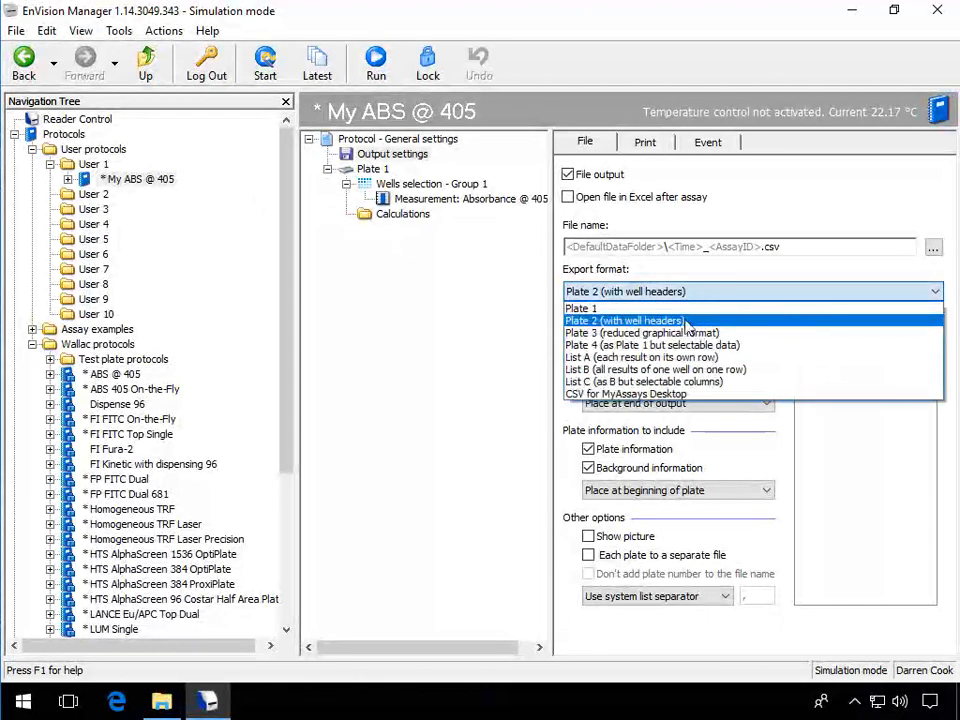
click(652, 395)
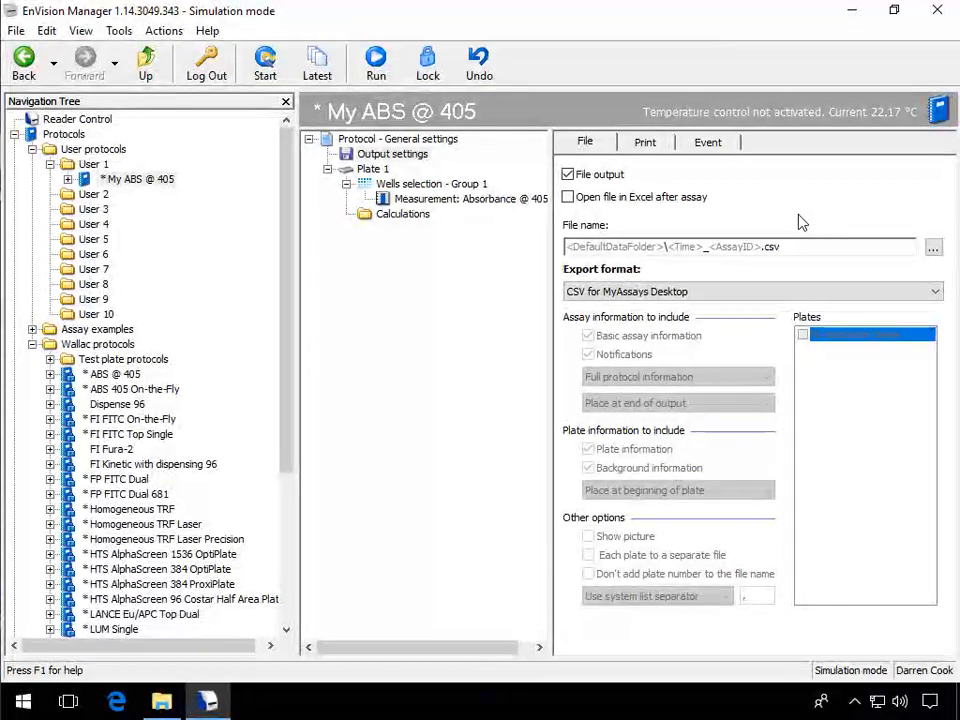
click(376, 62)
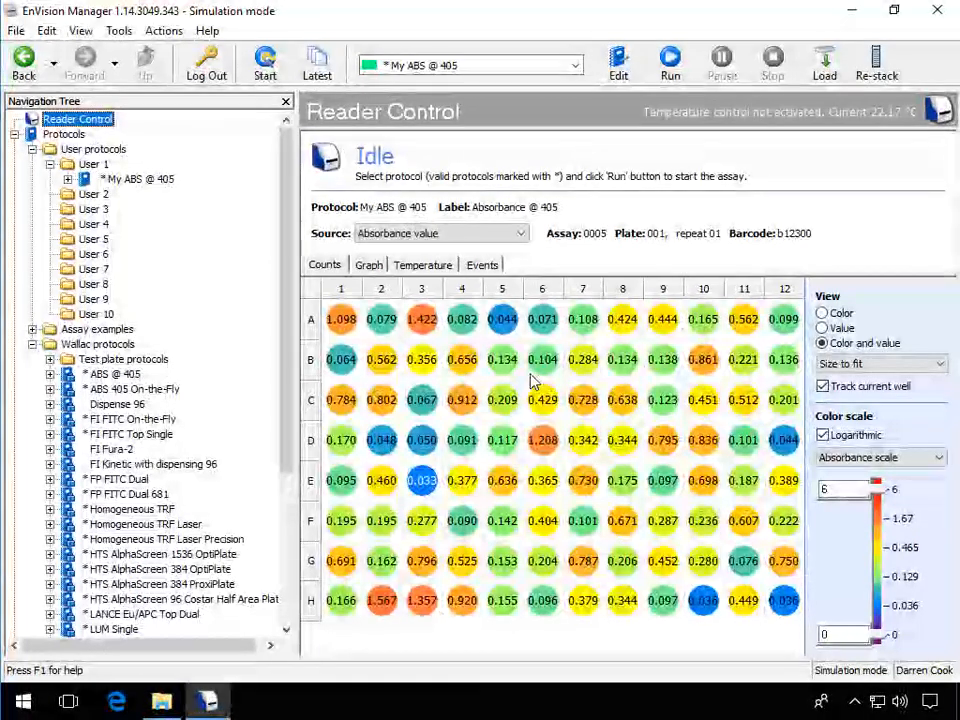
Minimise EnVision Manager, cancel the database backup, and locate the exported file 182708_5 in the EnVision Data folder
click(859, 16)
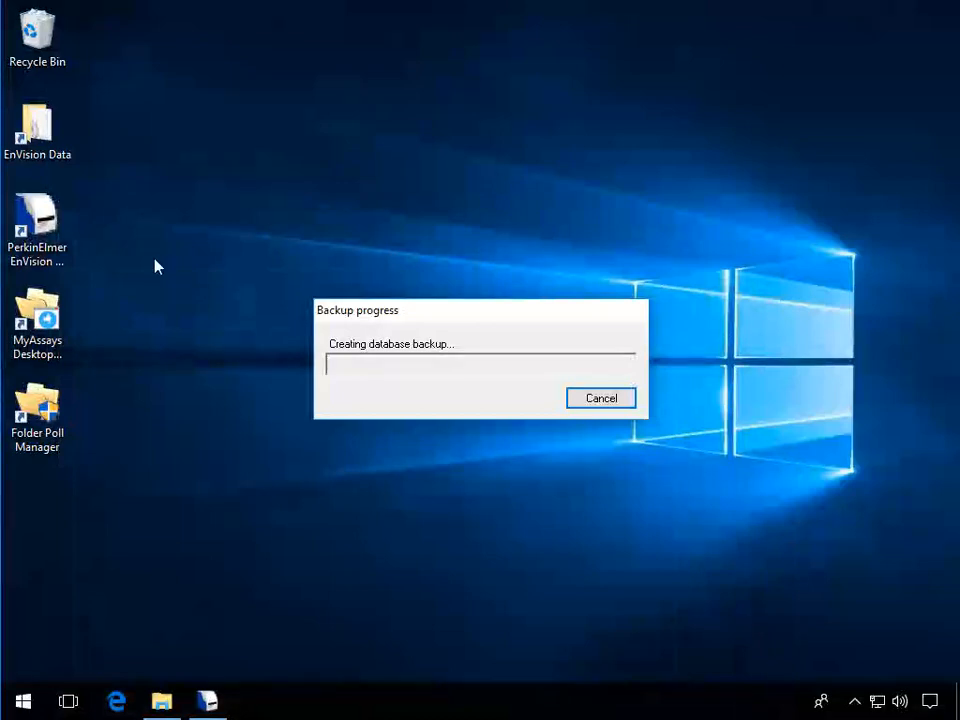
click(582, 400)
double_click(24, 148)
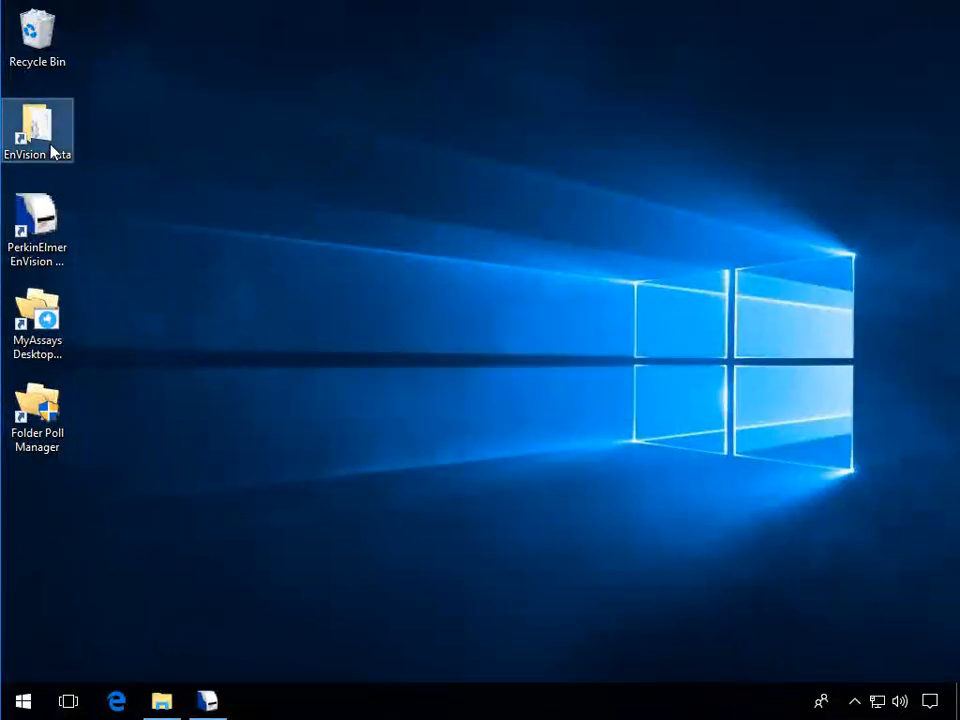
click(376, 230)
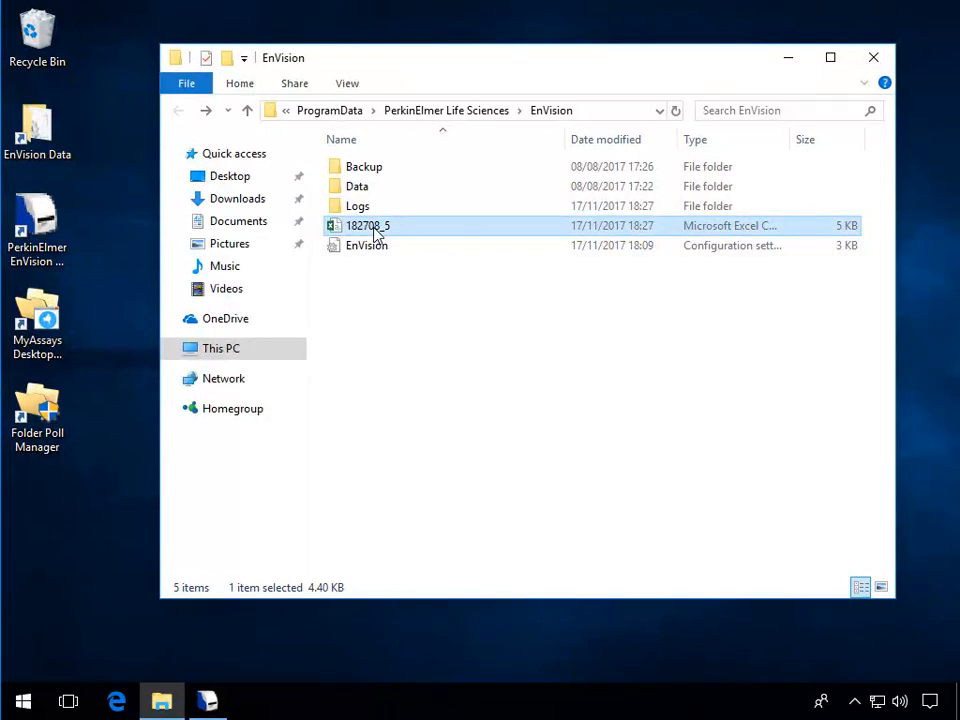
Launch MyAssays Desktop Explorer and start a new protocol whose data is in a file or spread across multiple files
click(48, 330)
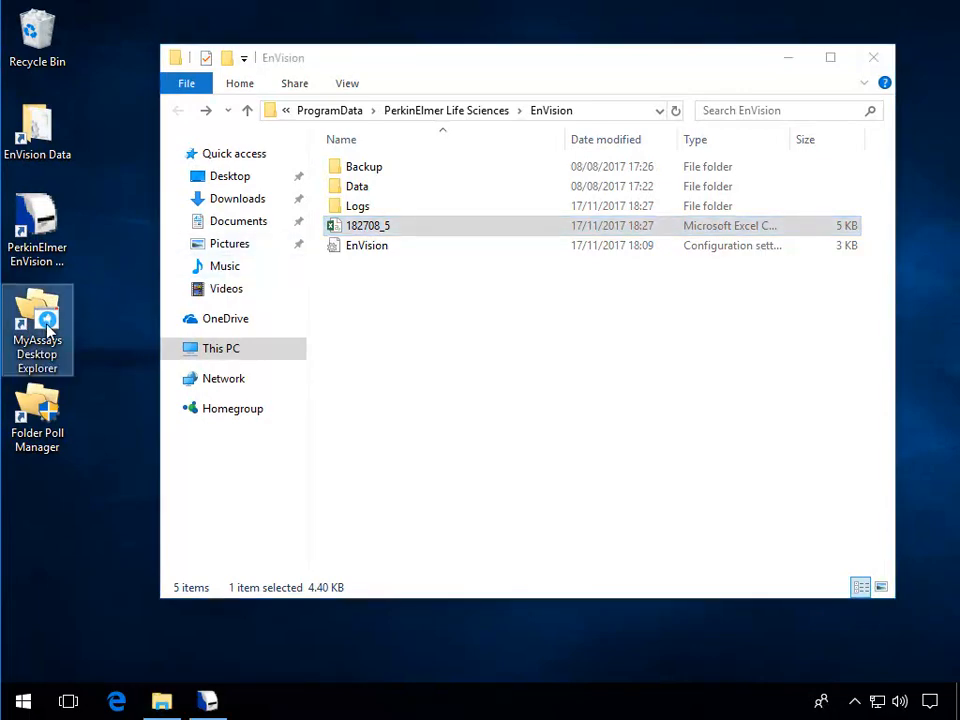
double_click(48, 330)
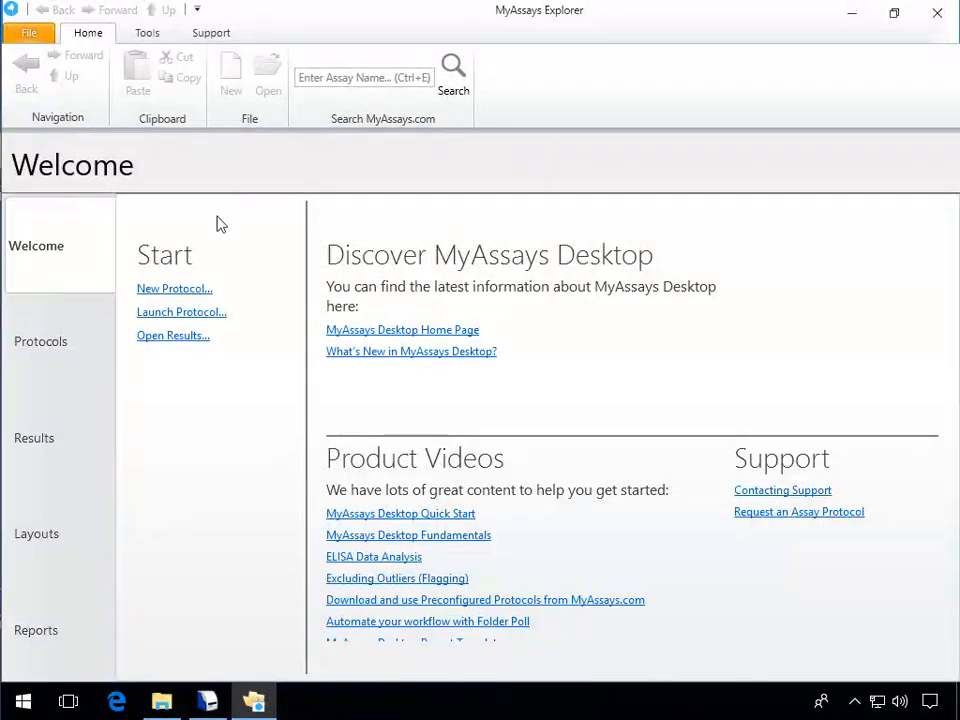
click(178, 290)
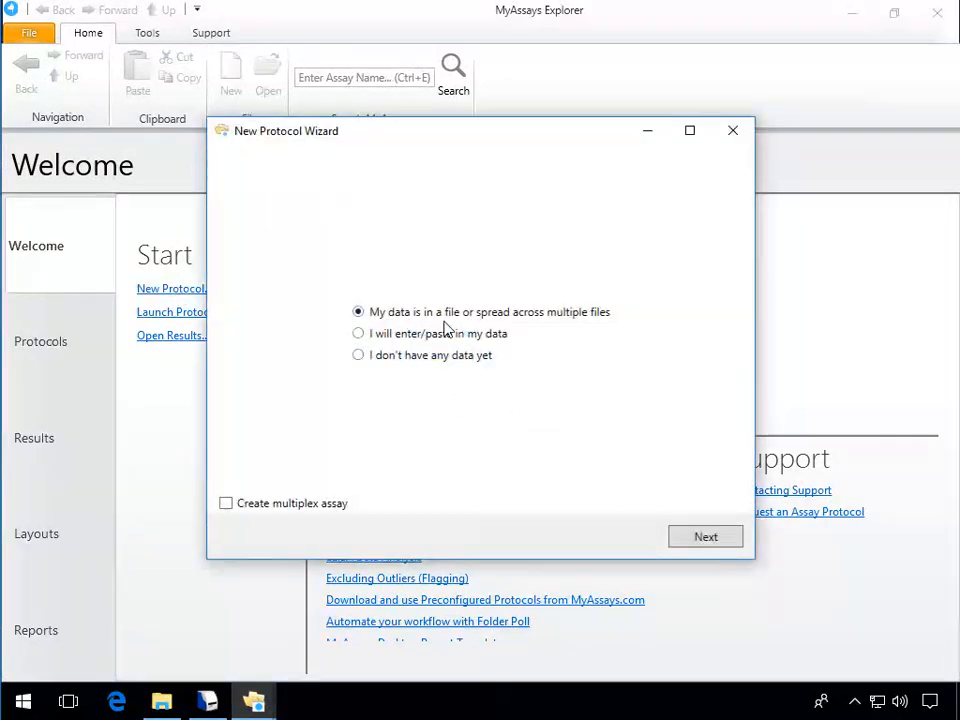
click(705, 537)
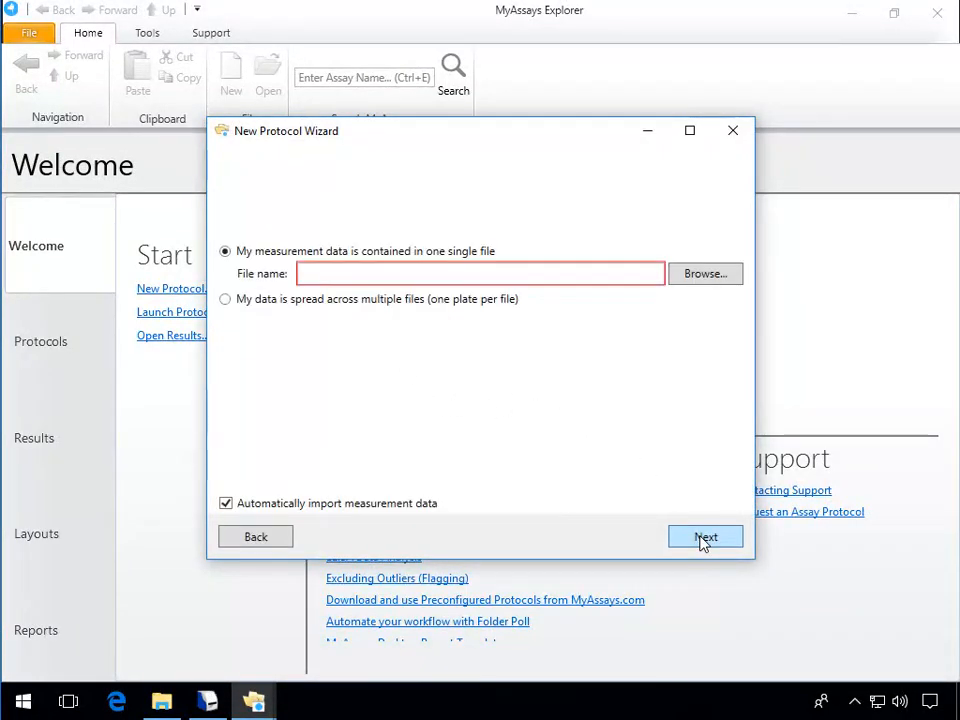
Import 182708_5.csv from the EnVision folder as the single measurement data file and accept the plate data
click(690, 283)
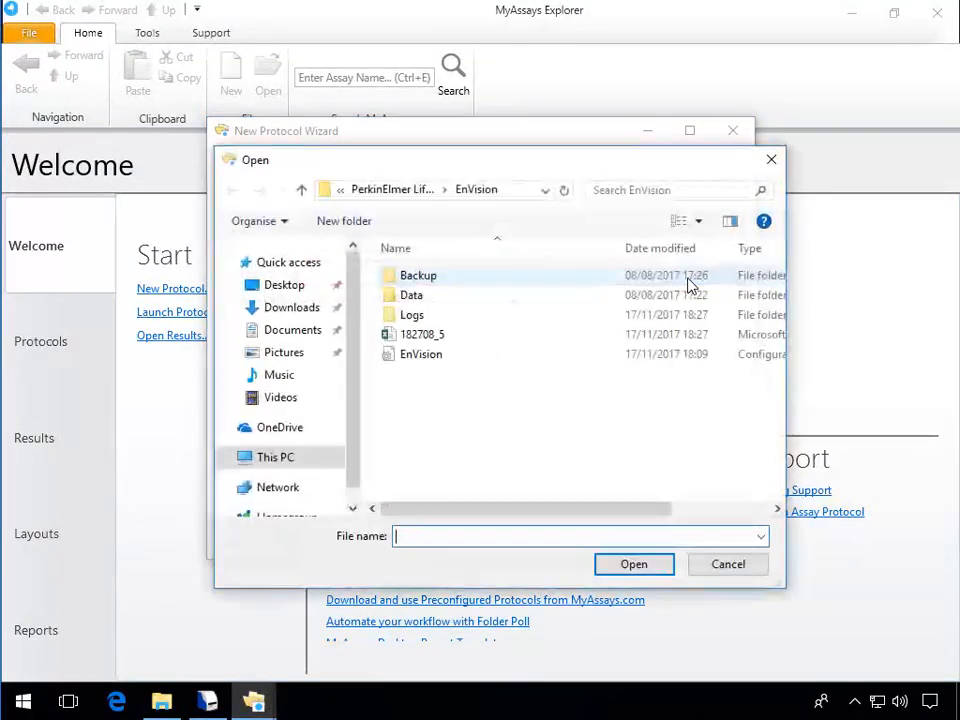
click(432, 340)
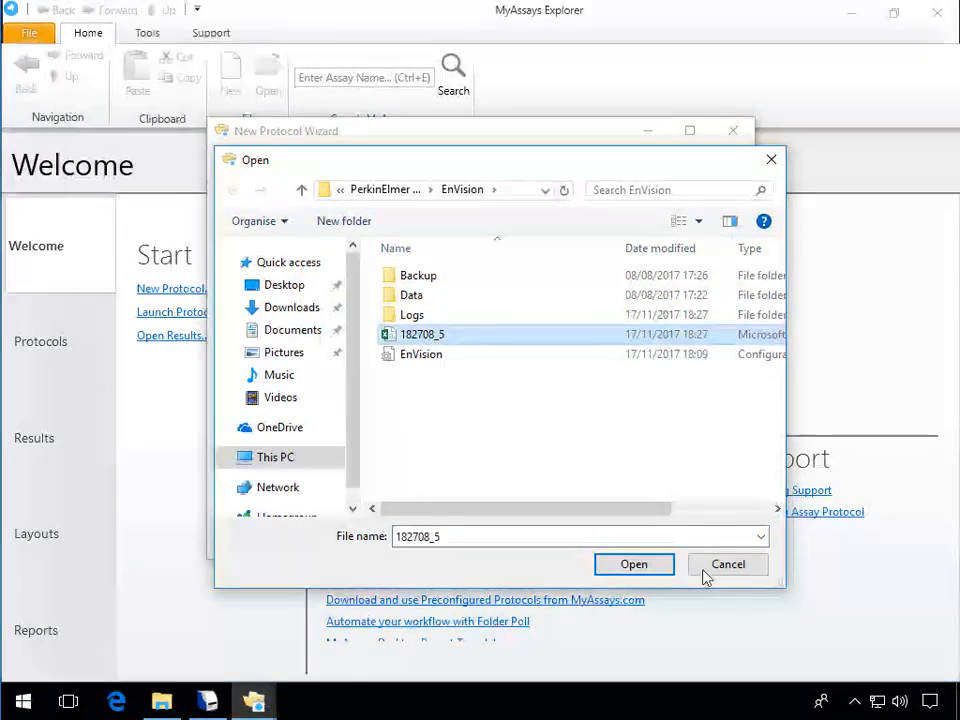
click(628, 566)
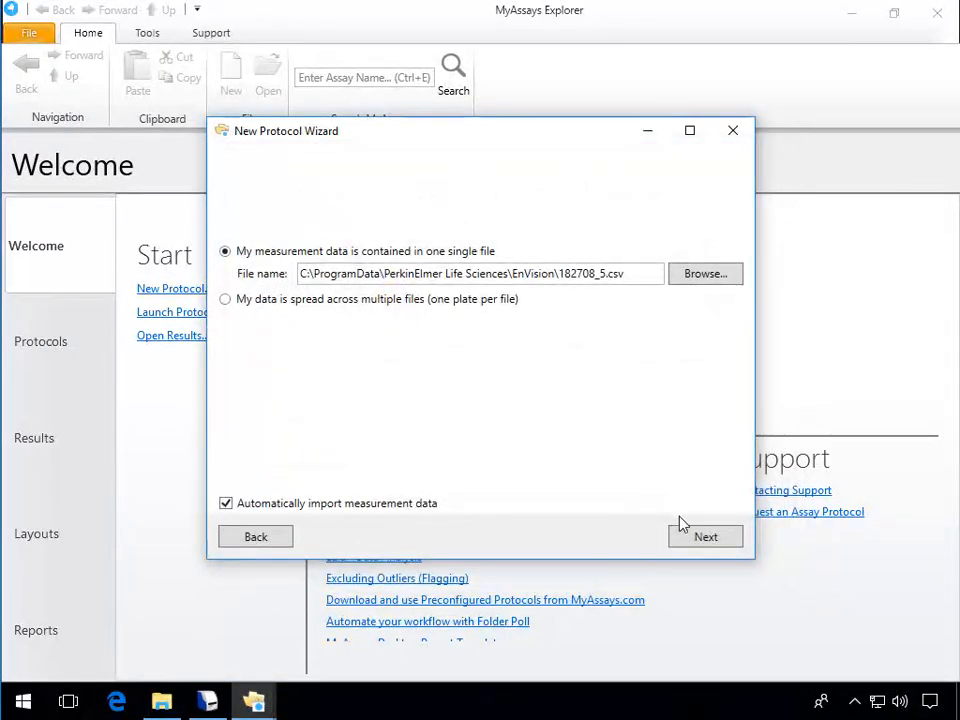
click(698, 540)
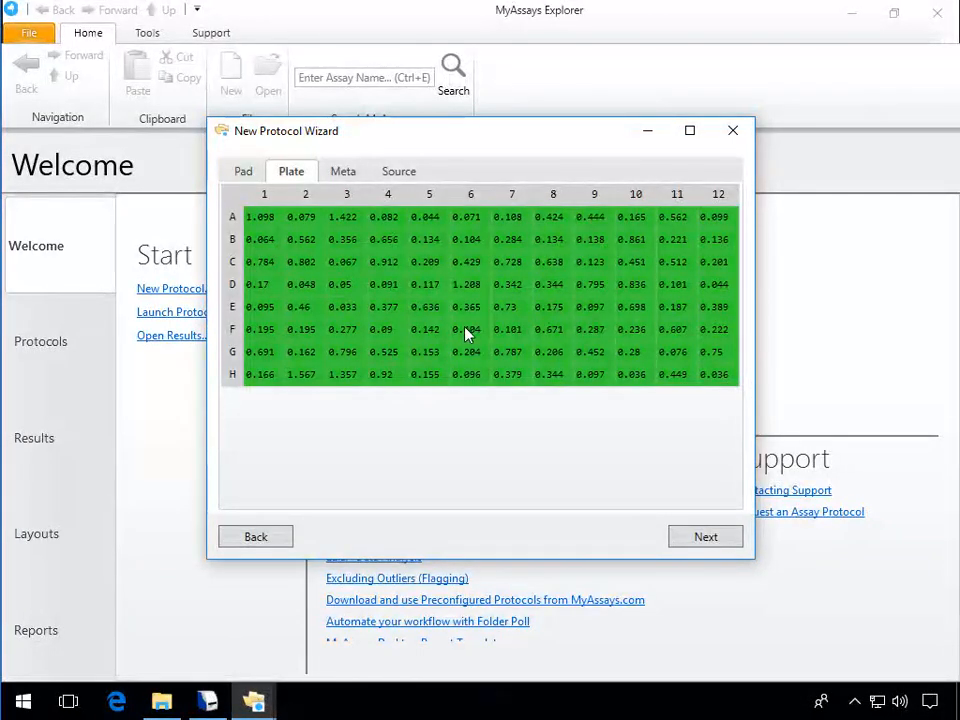
click(705, 537)
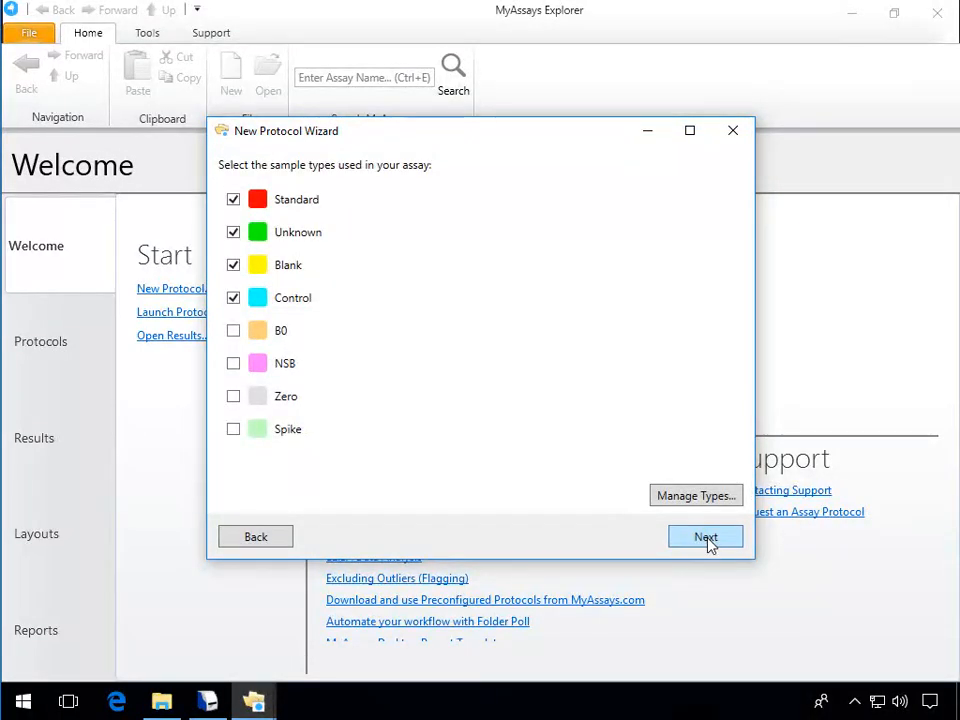
Accept the default sample types and choose the existing 96-well layout with 48 unknowns in horizontally adjacent duplicates
click(706, 537)
click(630, 383)
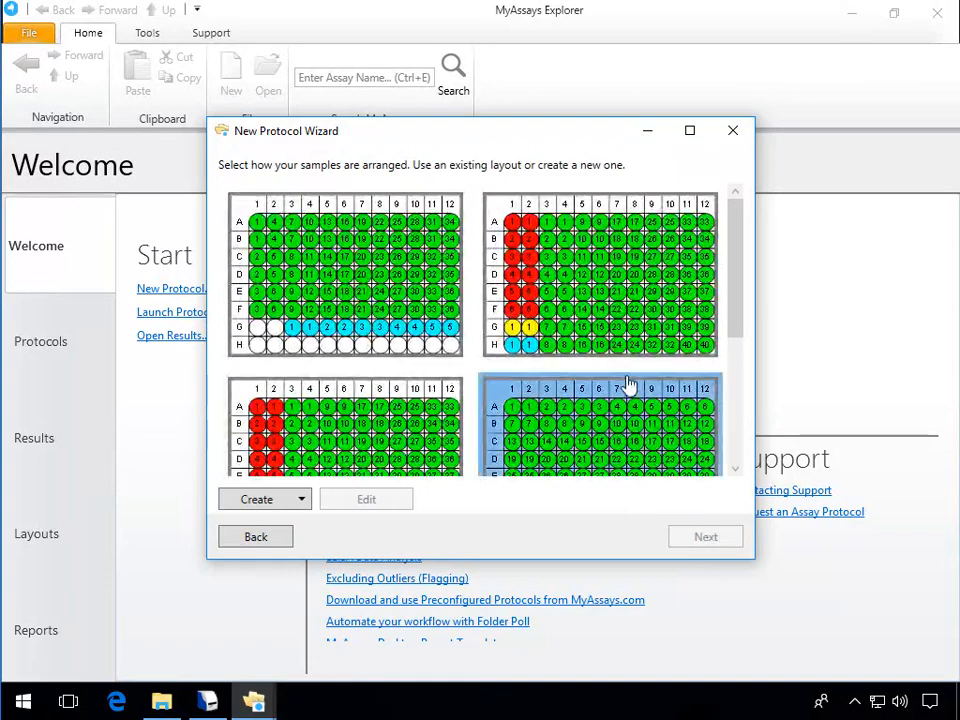
scroll(630, 383, down, 2)
click(628, 383)
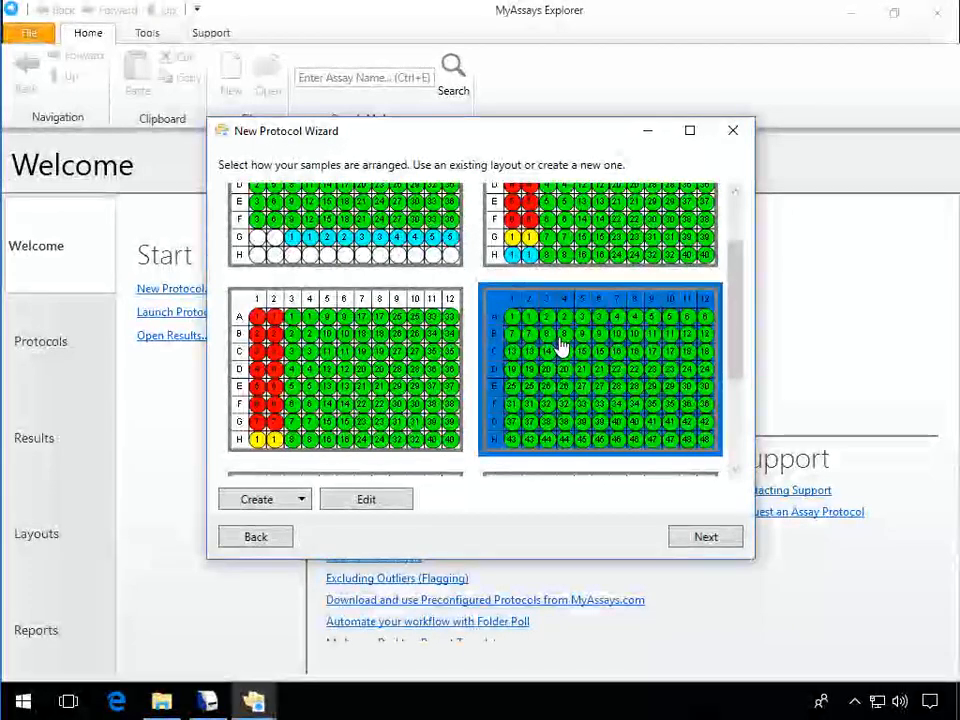
click(697, 540)
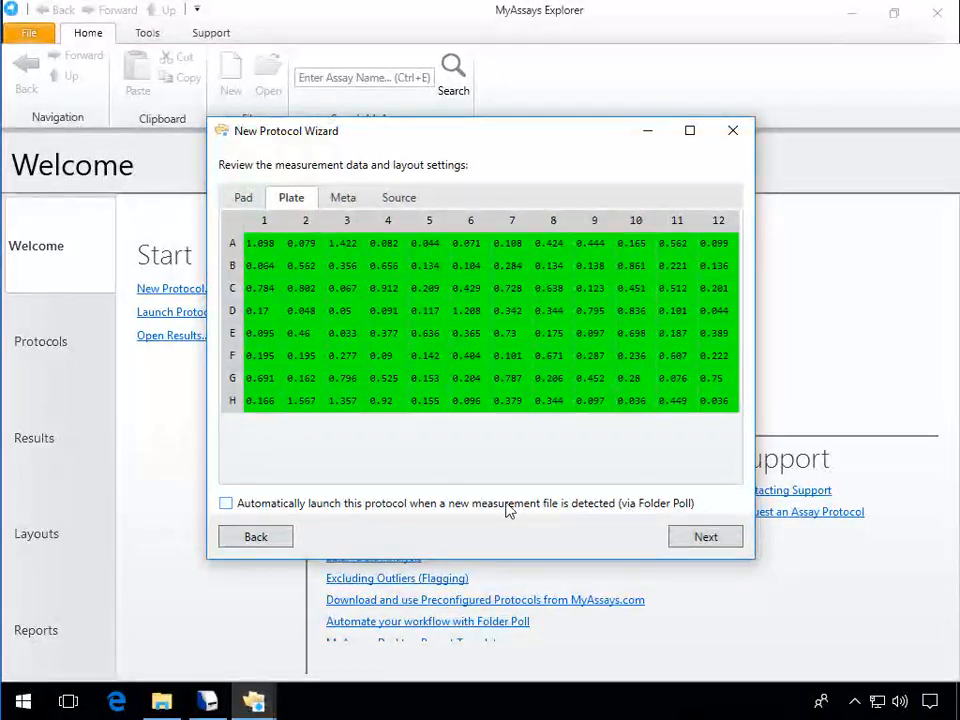
Enable automatic launch via Folder Poll, set to import data, perform analysis, create and open XLSX then exit
click(228, 506)
click(698, 540)
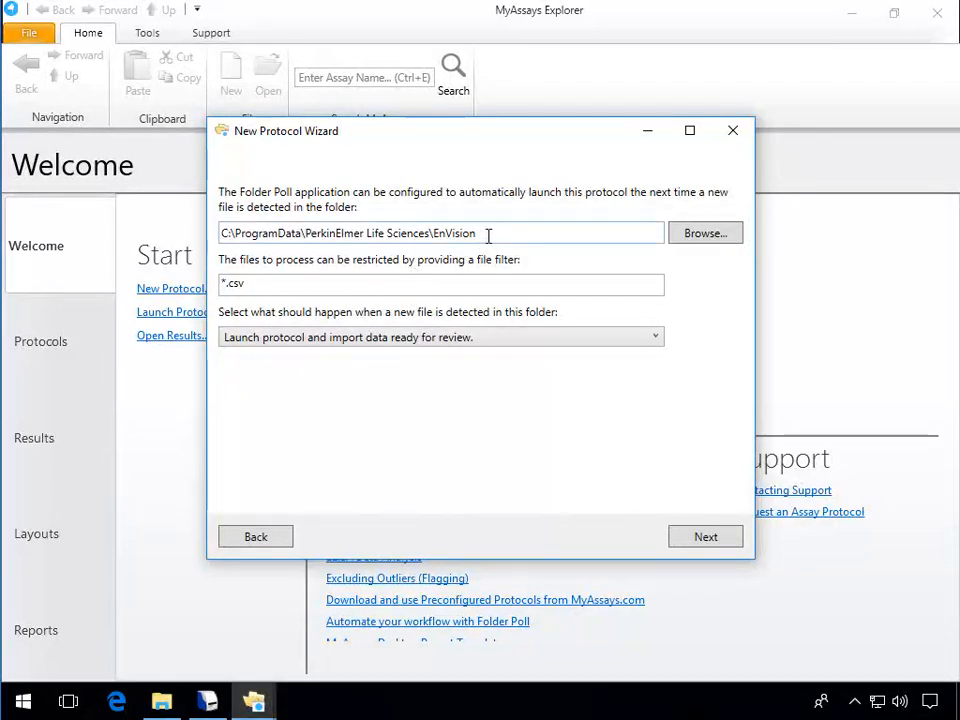
click(487, 343)
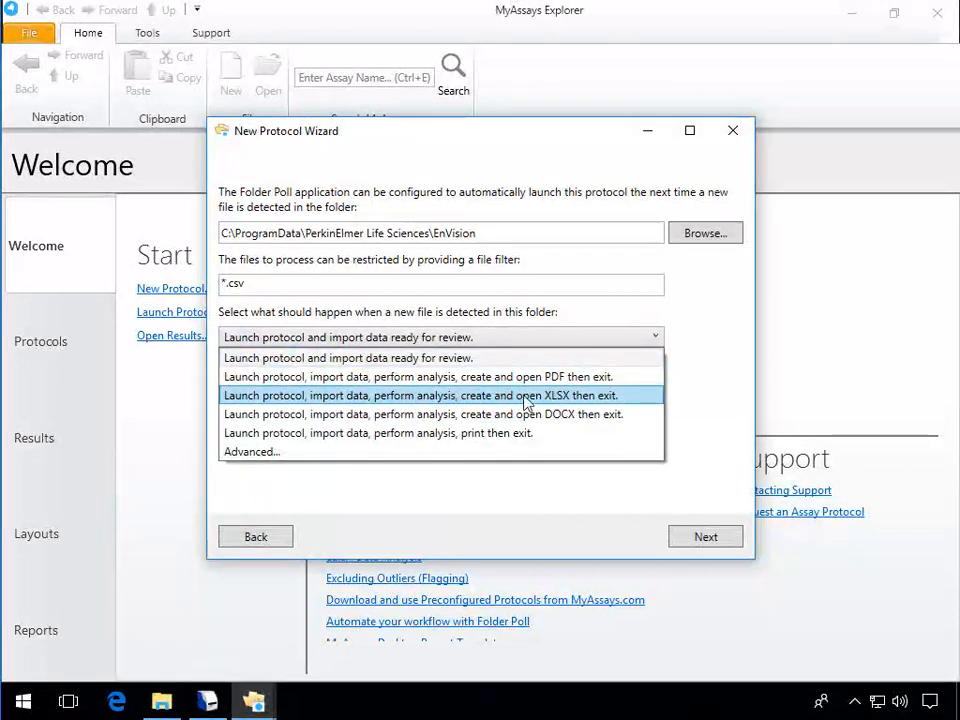
click(574, 397)
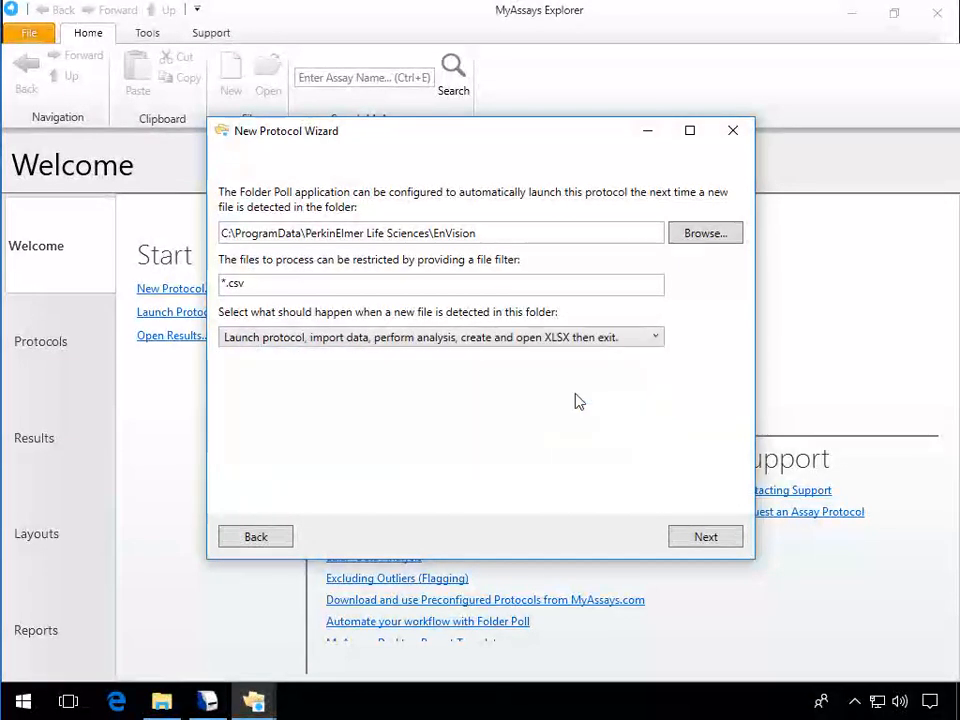
click(698, 540)
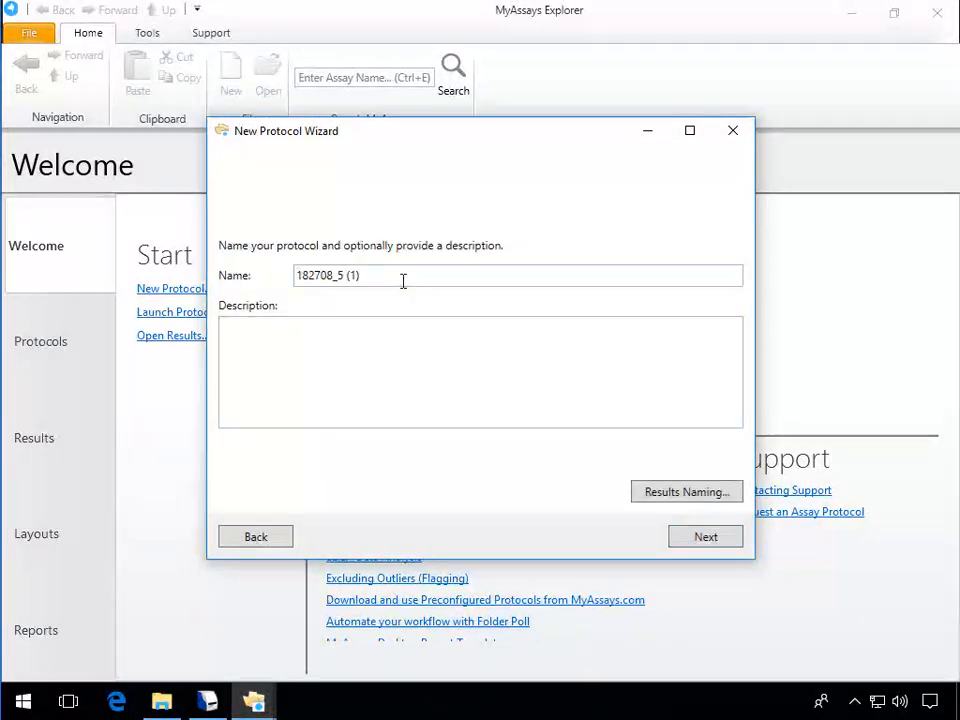
Name the protocol %CV, create and launch it, and allow FolderPoll.Manager.exe to make changes to the device
drag(403, 281, 216, 266)
text(%CV)
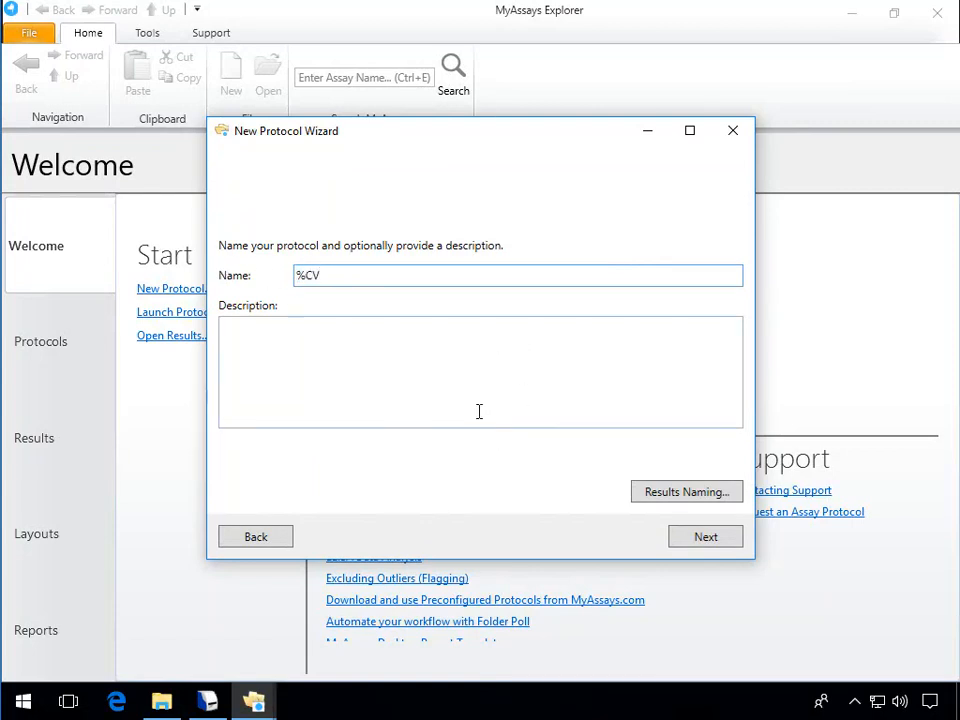
click(715, 546)
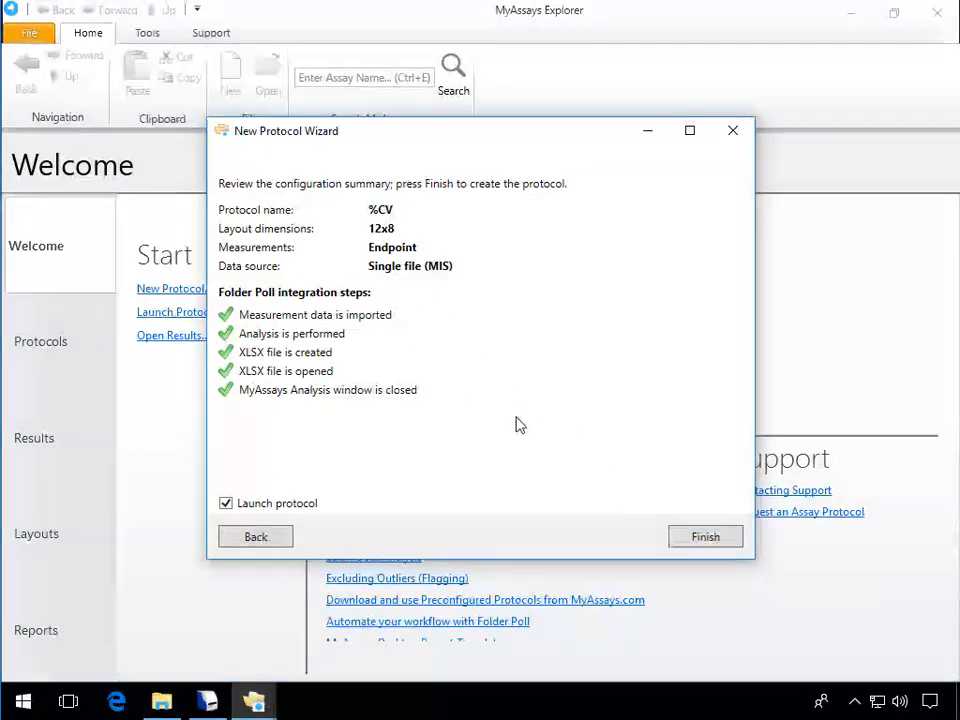
click(704, 538)
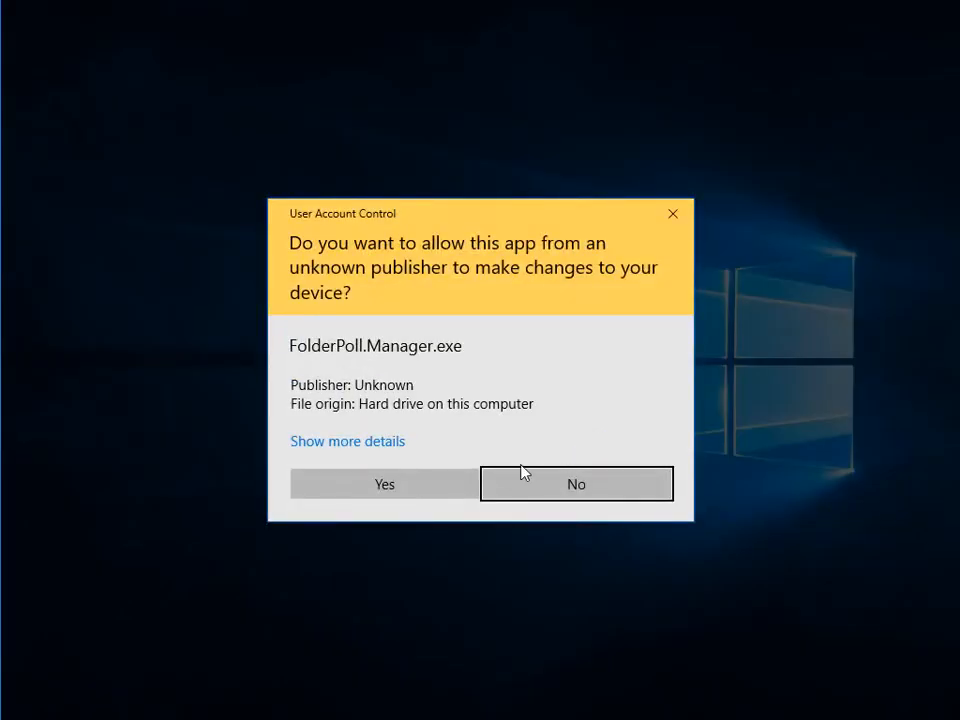
click(403, 486)
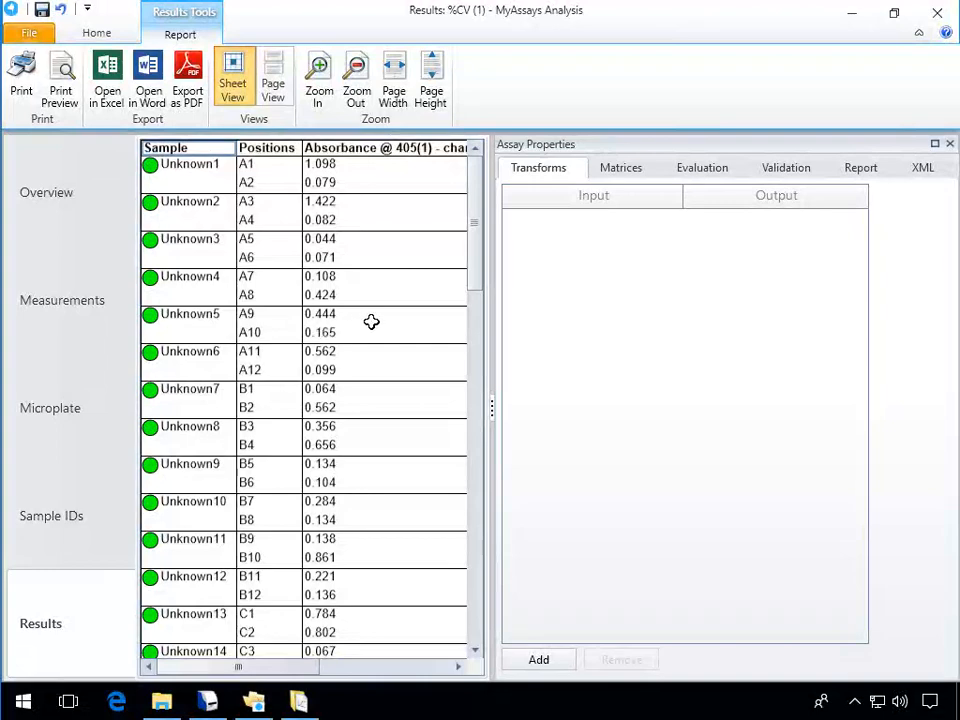
Add a Percentage Coefficient of Variation transform to the assay and calculate the results
click(549, 660)
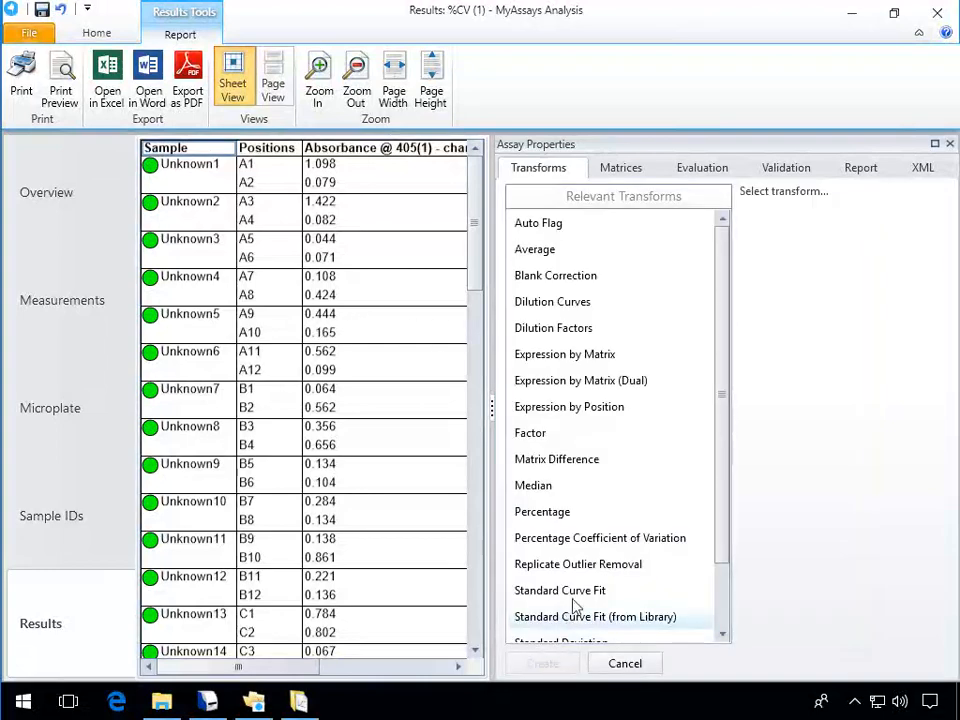
double_click(578, 546)
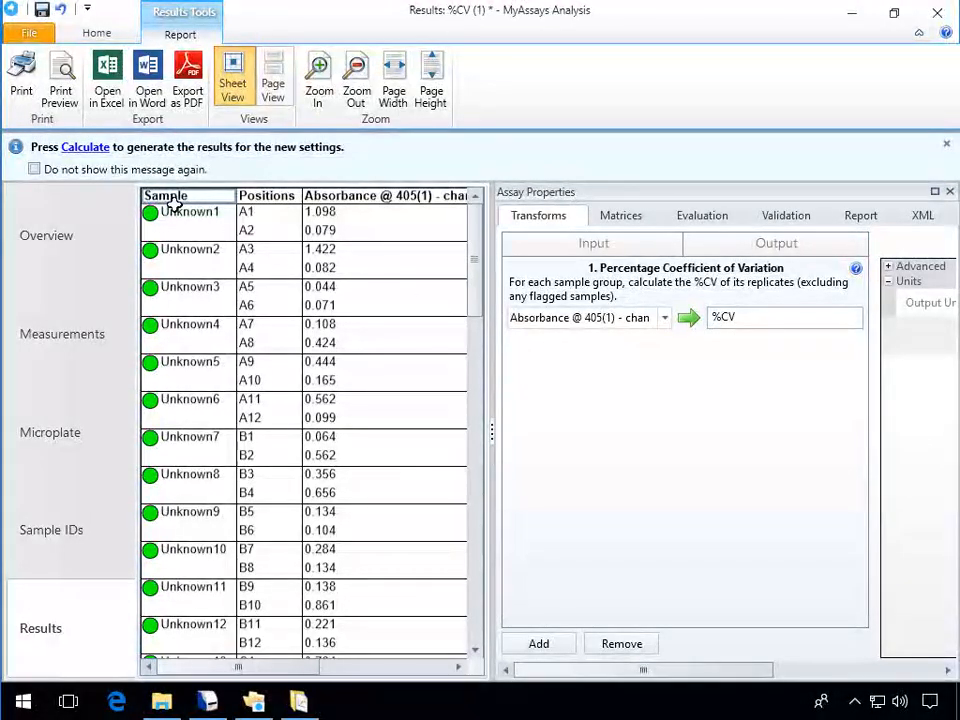
click(96, 152)
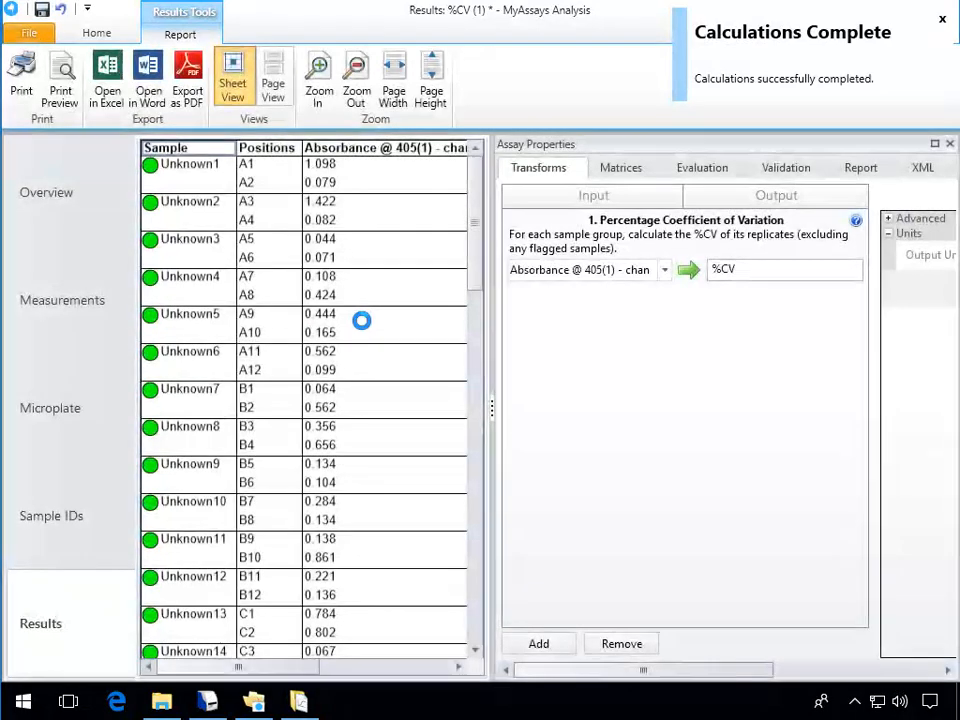
Hide the assay properties pane and save the calculated results
click(104, 36)
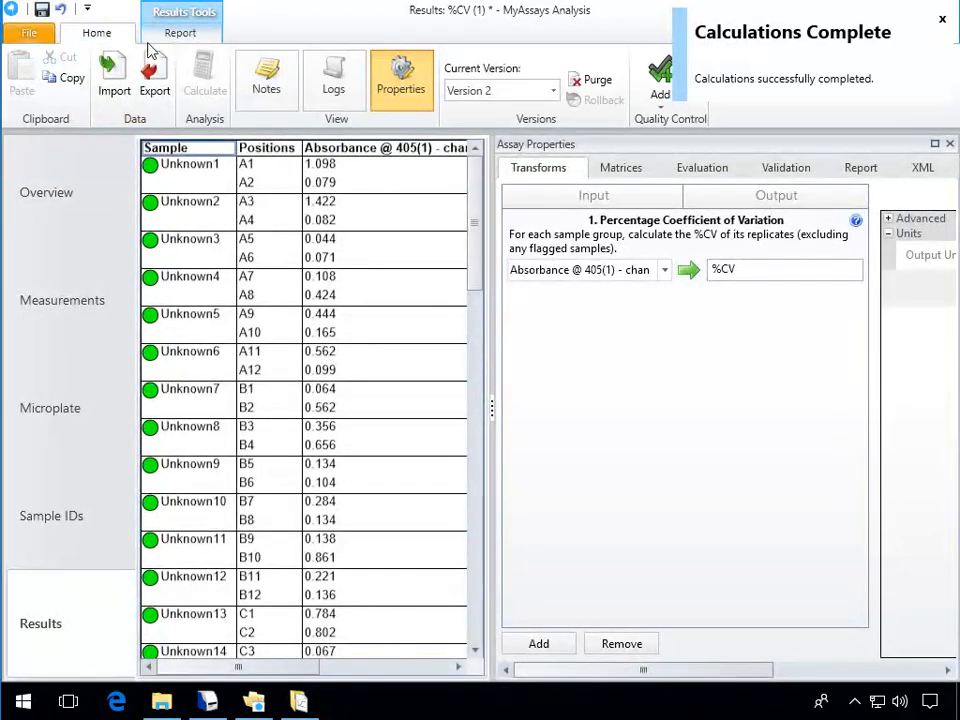
click(400, 82)
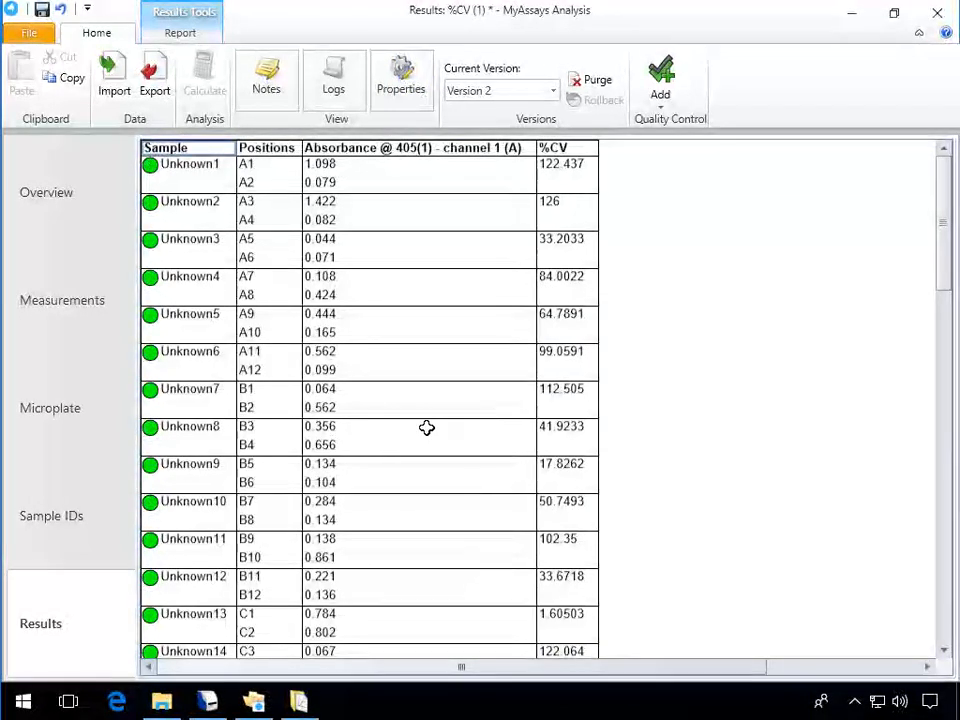
click(41, 10)
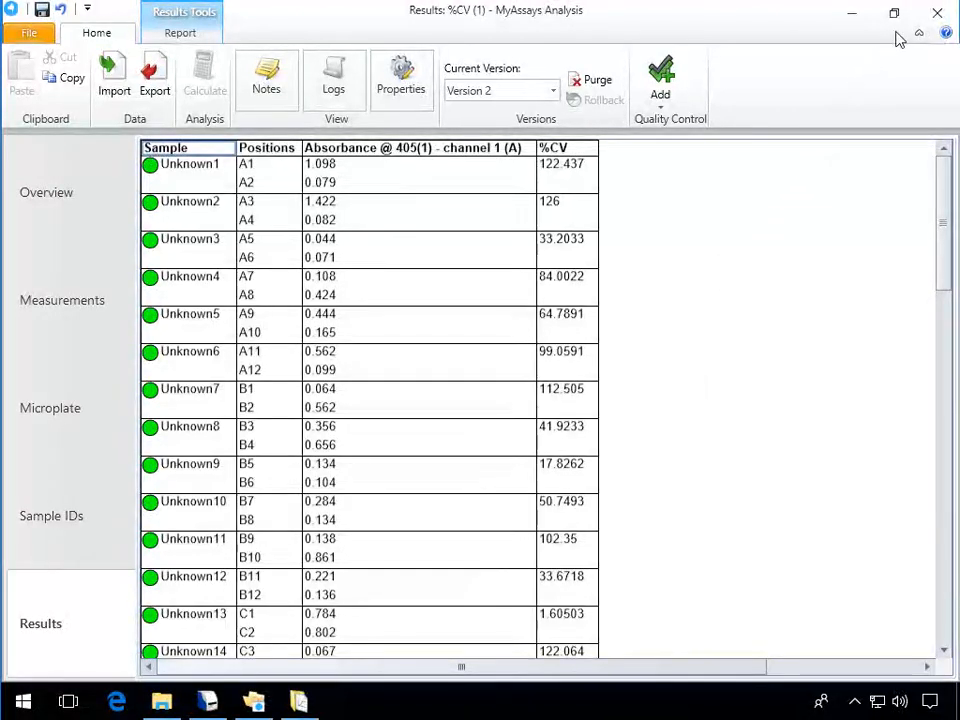
Close MyAssays Analysis and MyAssays Explorer, and minimise the EnVision folder window
click(935, 15)
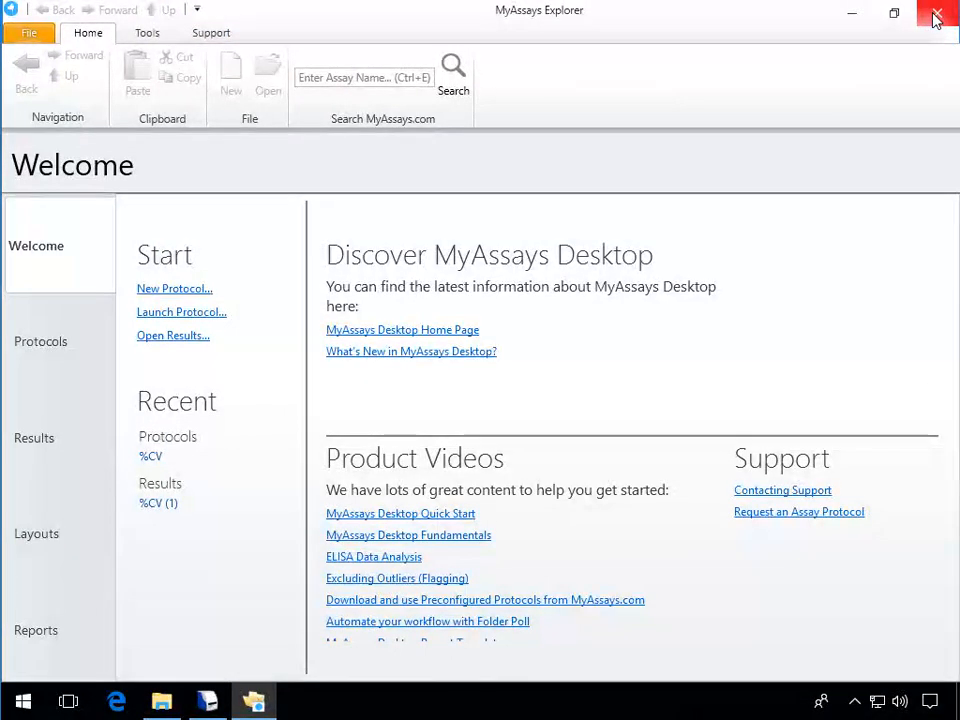
click(935, 16)
click(788, 57)
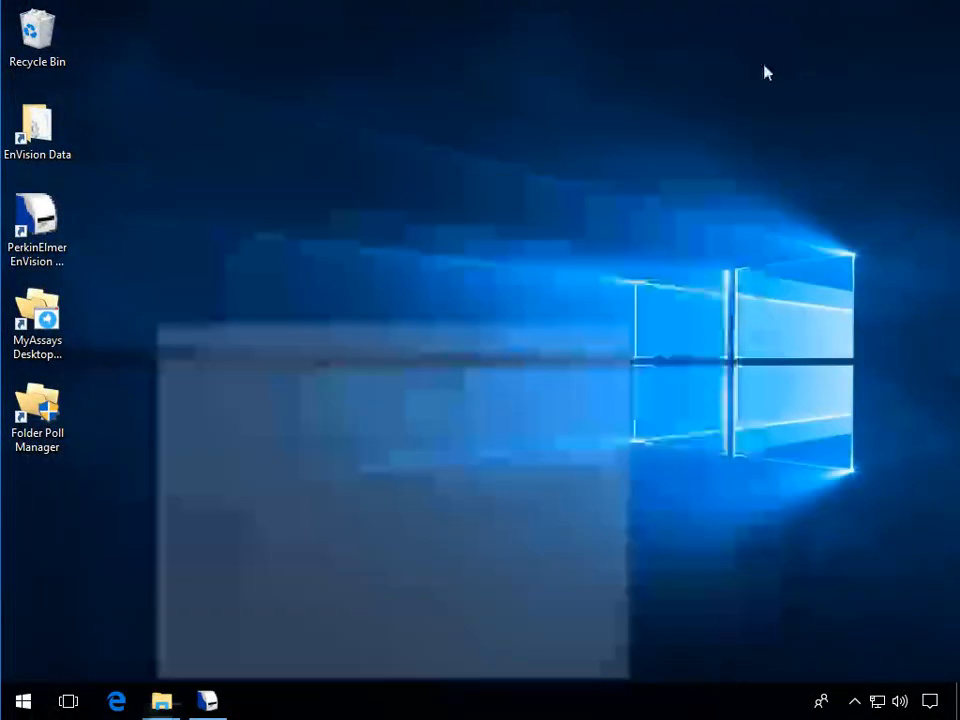
Switch to EnVision Manager, run the My ABS @ 405 protocol again, and bring up the generated report in Excel
click(208, 703)
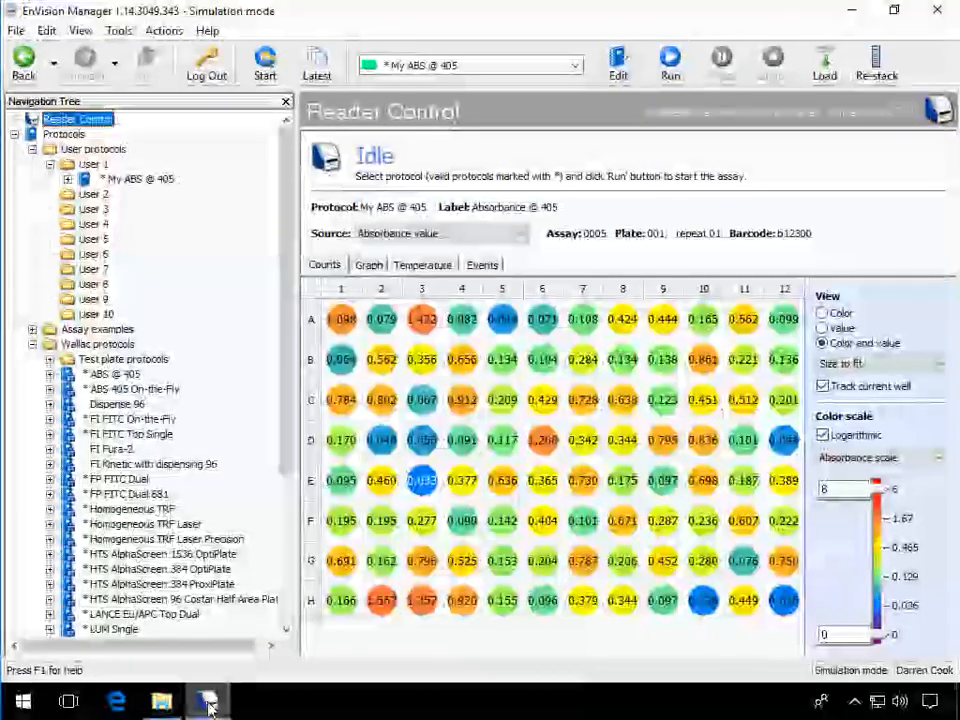
click(146, 182)
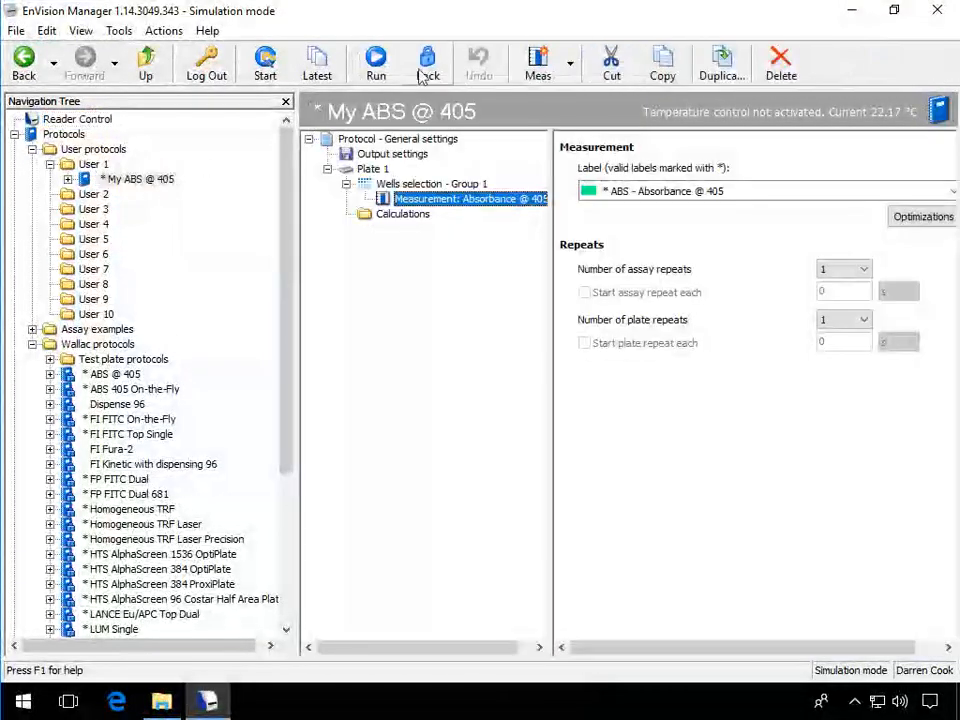
click(378, 62)
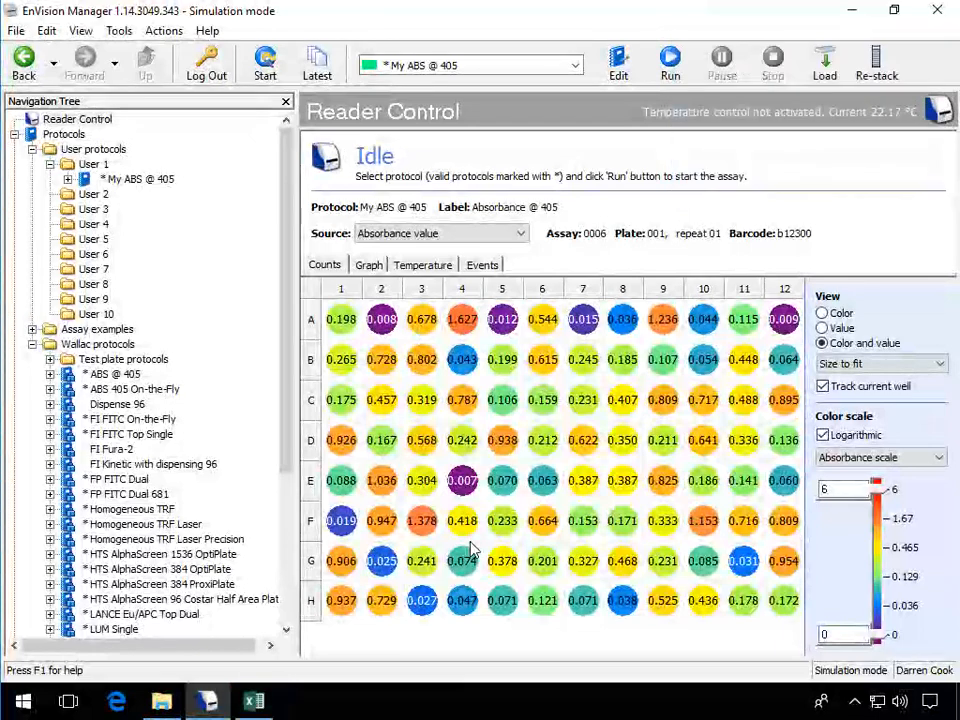
click(256, 703)
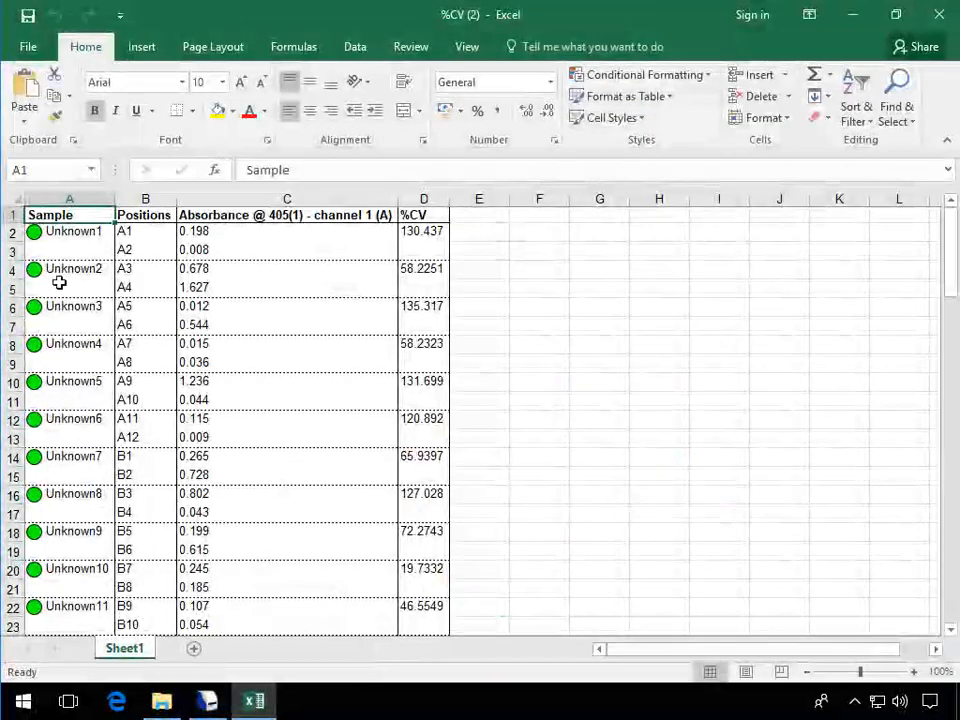